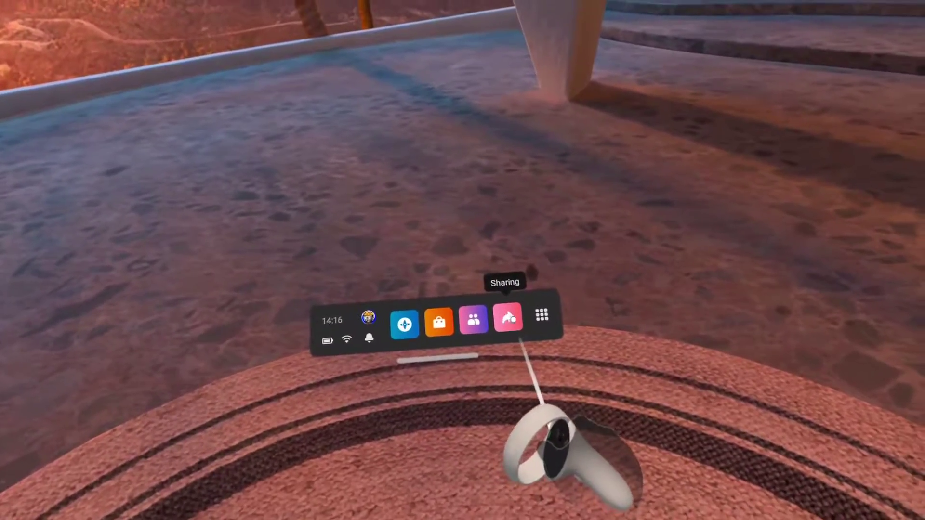
# Step: Watch a previously recorded beach game clip from Sharing, then bring back the home menu bar
pyautogui.click(510, 335)
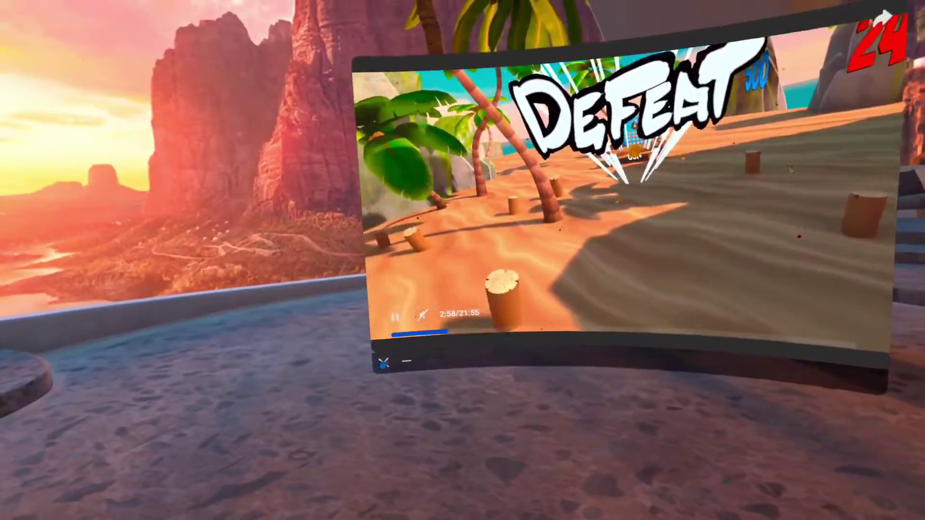
pyautogui.press('super')
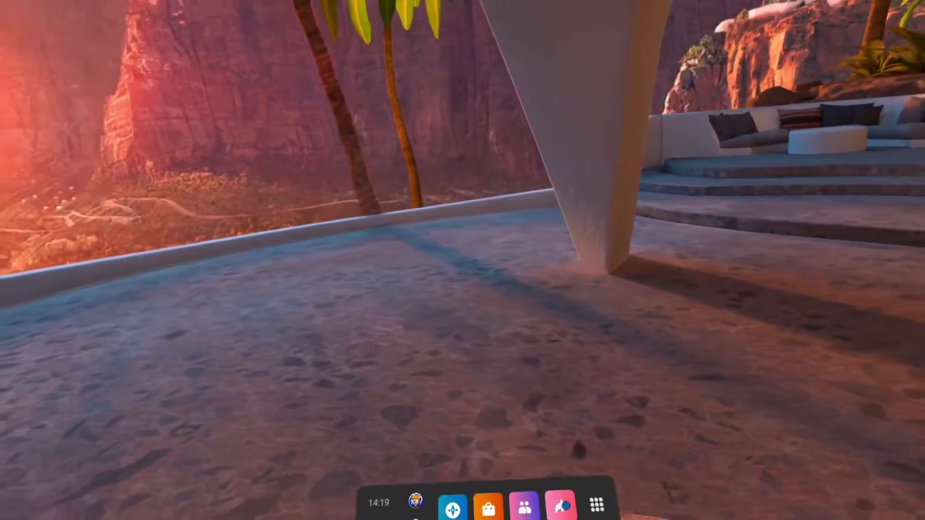
# Step: Play the newest 12-second clip under Recent in Sharing with its sound muted
pyautogui.click(559, 504)
pyautogui.click(471, 333)
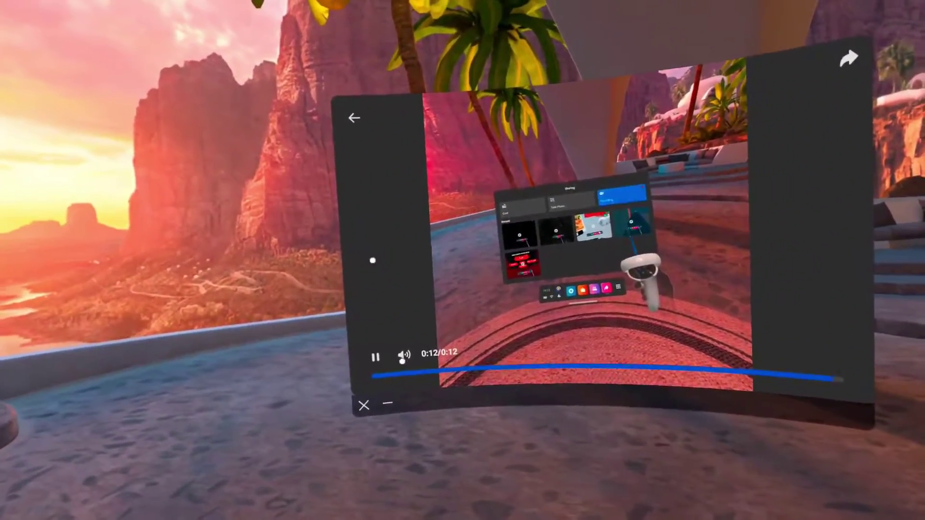
pyautogui.click(358, 358)
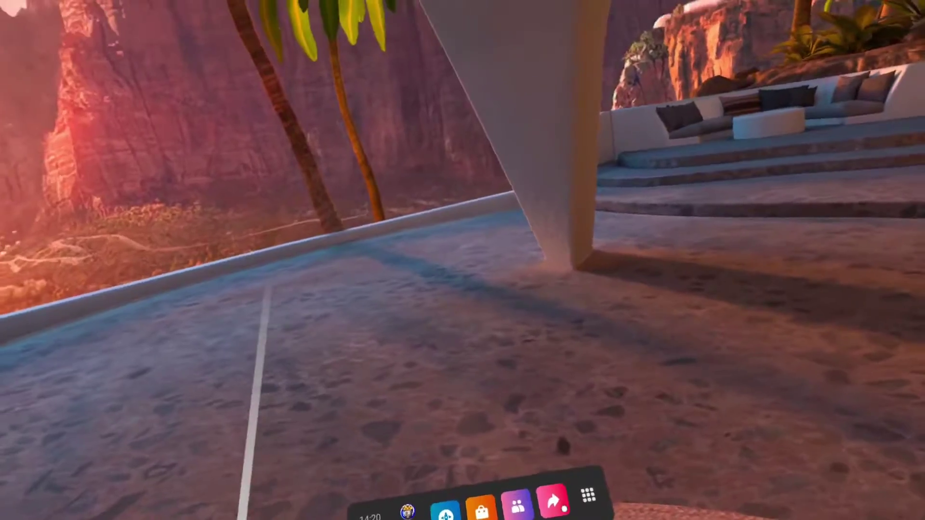
# Step: Switch to SideQuest's home page beside the notes of adb setprop capture commands (1920×1080, bitrate, foveation 0, 60 fps)
pyautogui.click(553, 501)
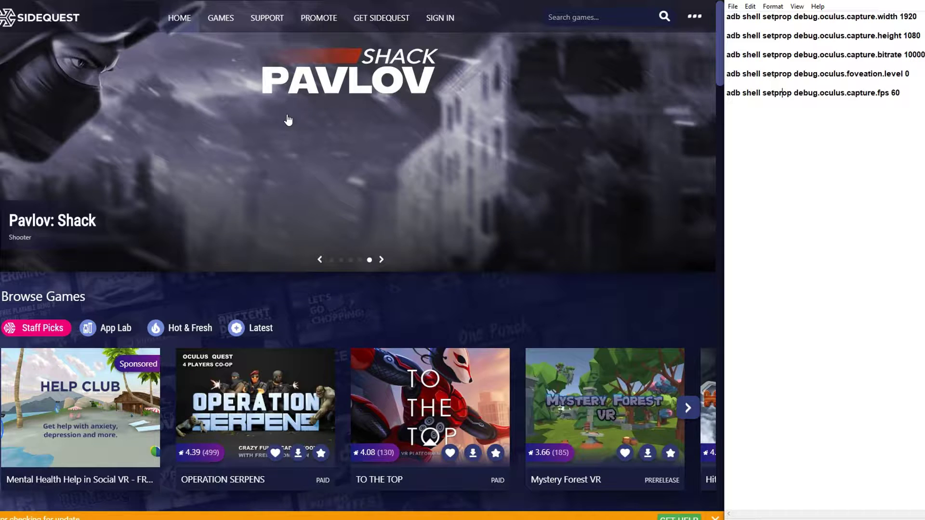
# Step: Go to SideQuest's Device settings & tools page via the wrench icon
pyautogui.scroll(-5, 291, 124)
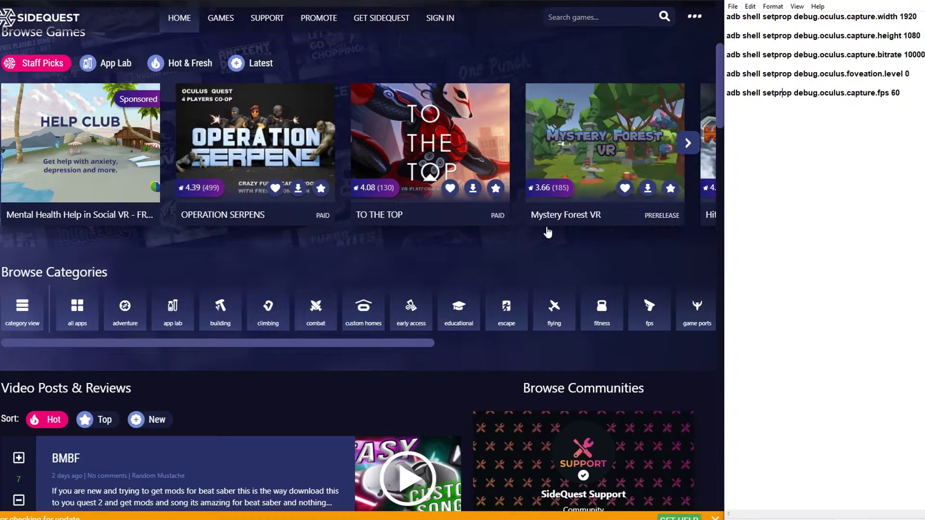
pyautogui.scroll(4, 417, 205)
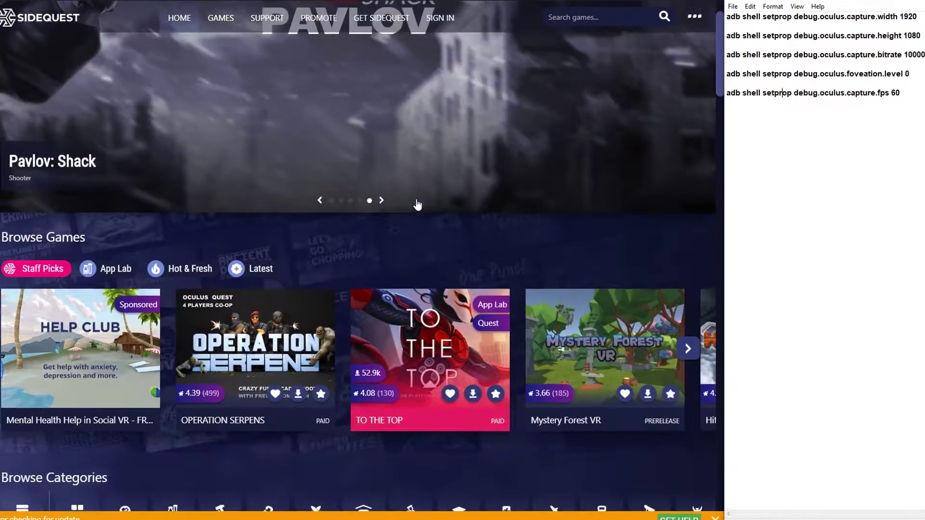
pyautogui.scroll(1, 417, 205)
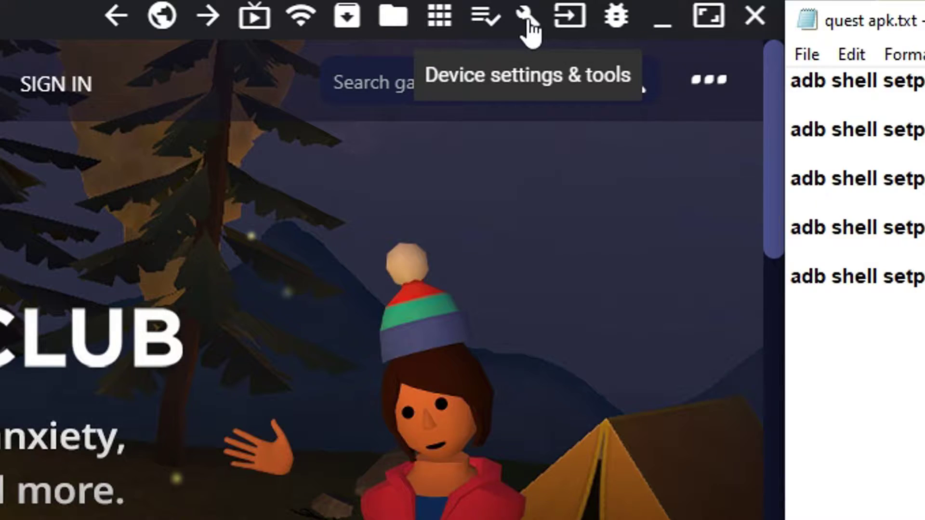
pyautogui.click(528, 23)
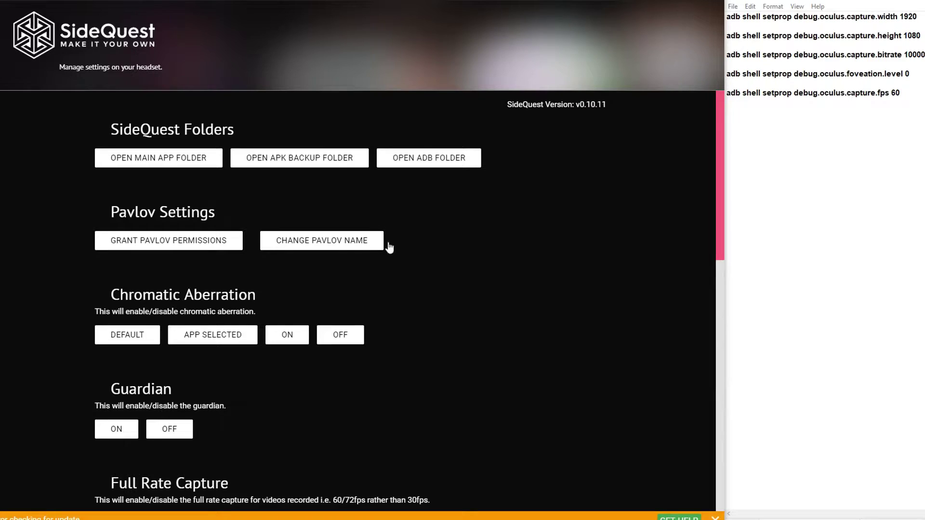
# Step: Switch Full Rate Capture ON so headset recordings capture at 60/72 fps
pyautogui.scroll(-10, 442, 200)
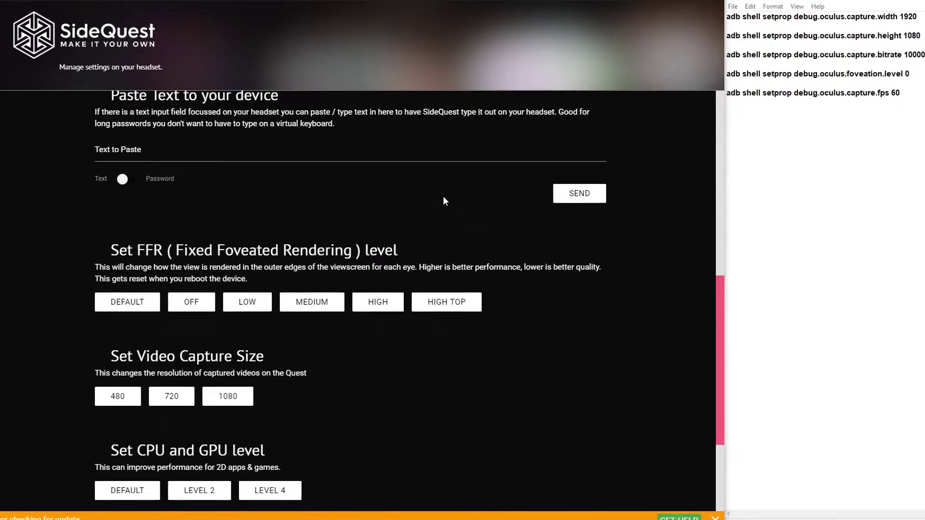
pyautogui.scroll(-5, 443, 201)
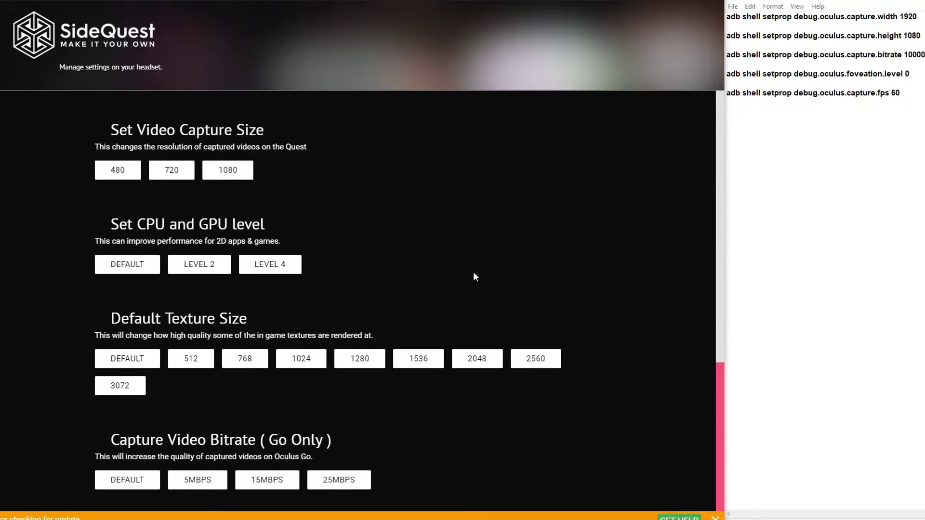
pyautogui.scroll(12, 473, 273)
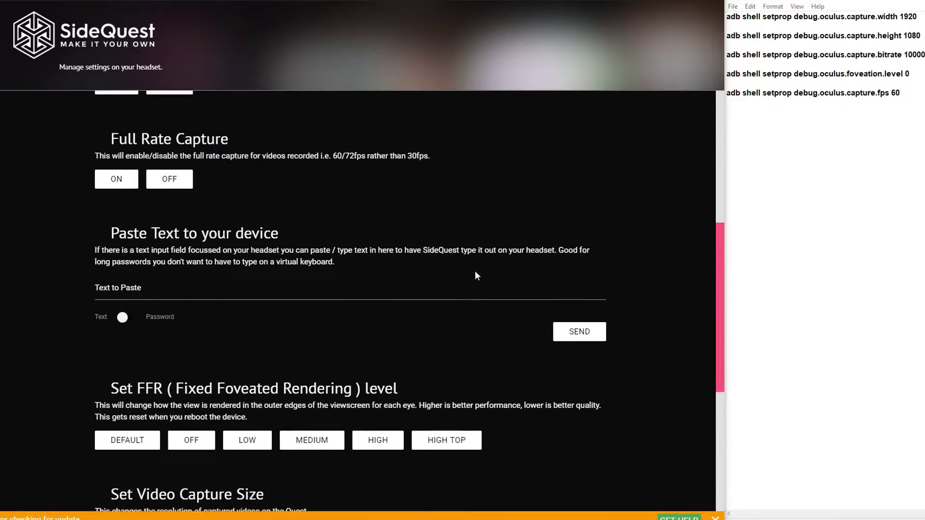
pyautogui.scroll(3, 475, 272)
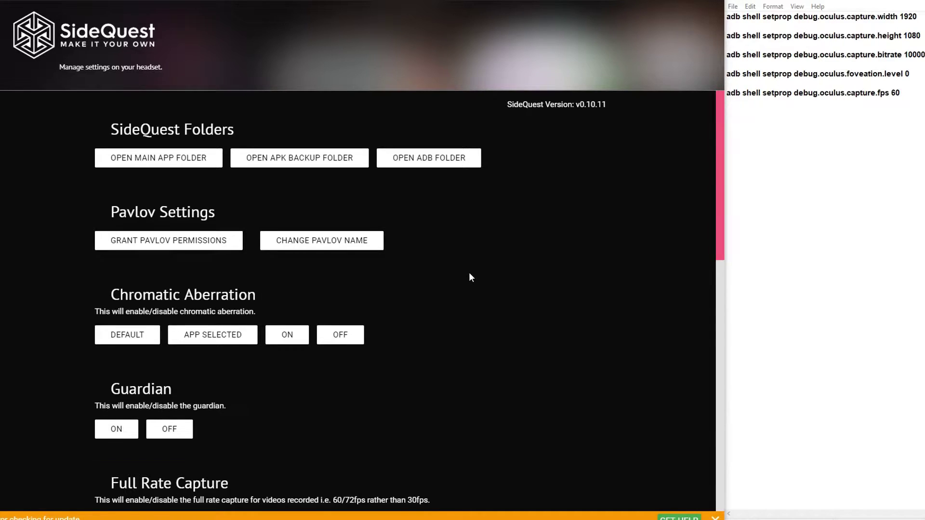
pyautogui.scroll(-4, 469, 270)
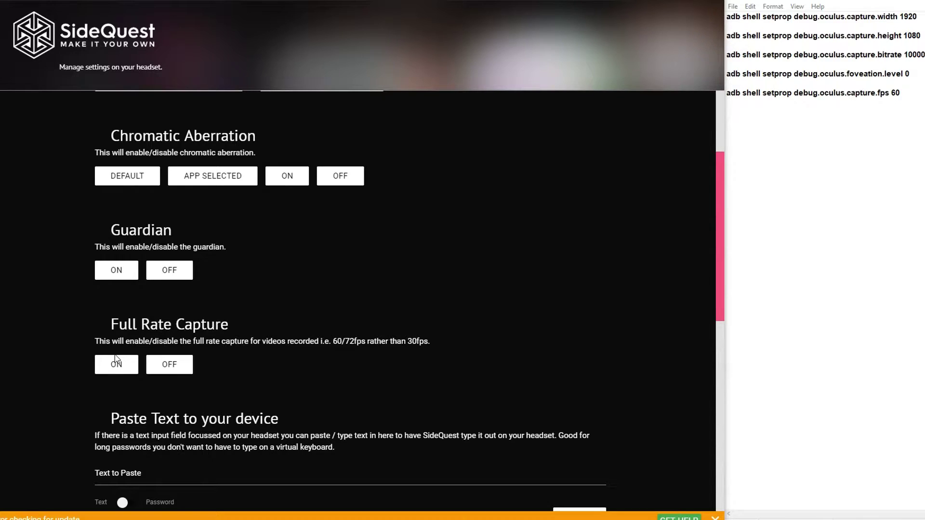
pyautogui.click(126, 369)
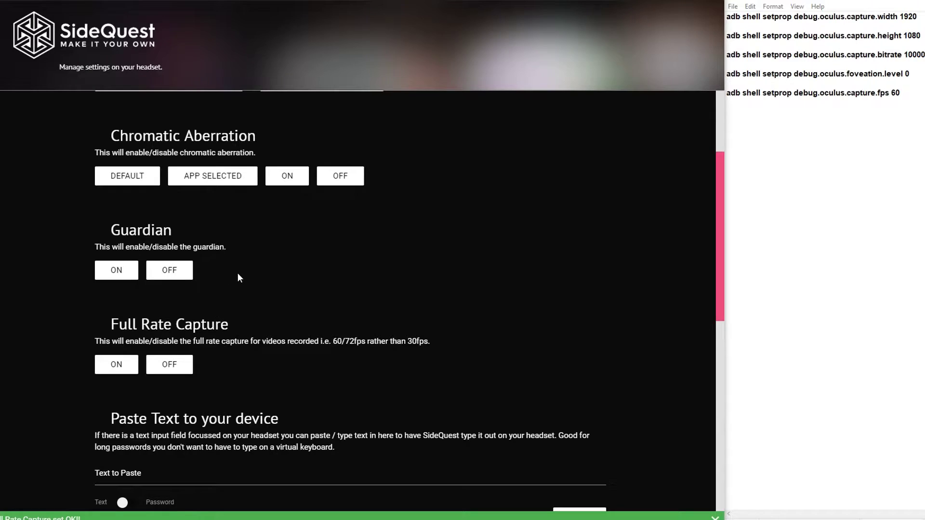
pyautogui.scroll(2, 239, 278)
pyautogui.scroll(-6, 198, 192)
pyautogui.scroll(-2, 201, 195)
pyautogui.scroll(10, 208, 198)
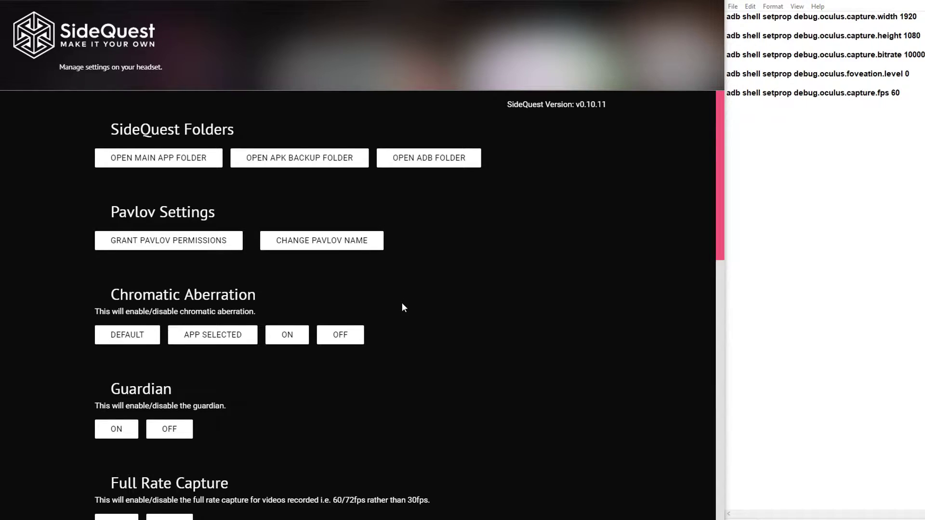
pyautogui.scroll(-3, 404, 308)
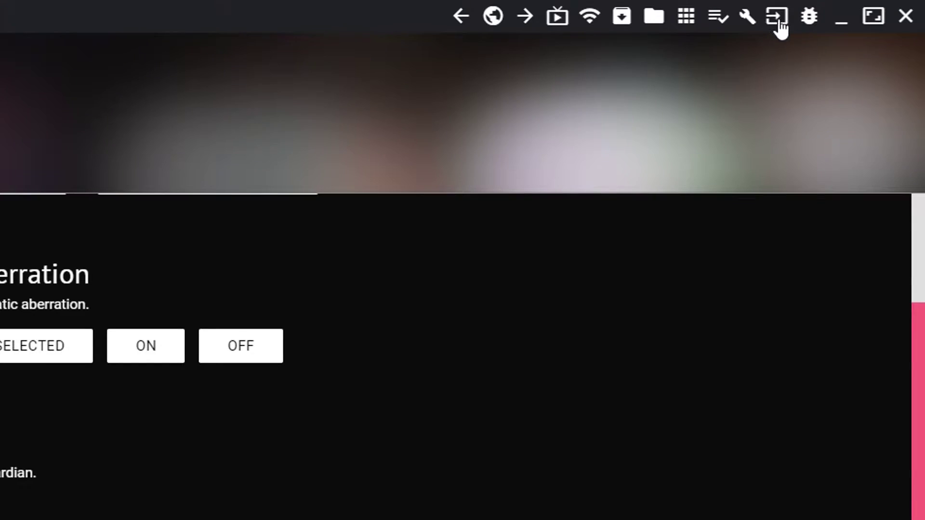
# Step: Run the capture width 1920 setprop command from the notes in the custom ADB command runner
pyautogui.click(777, 22)
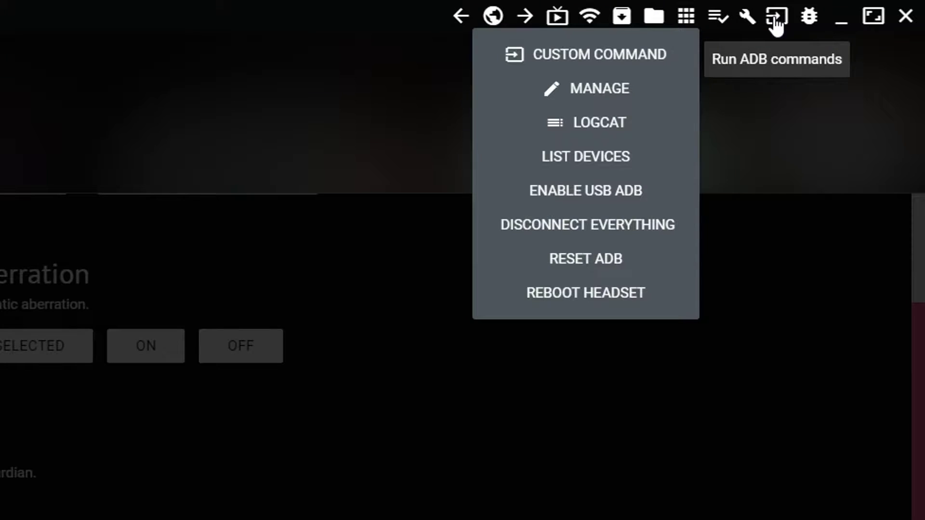
pyautogui.click(597, 65)
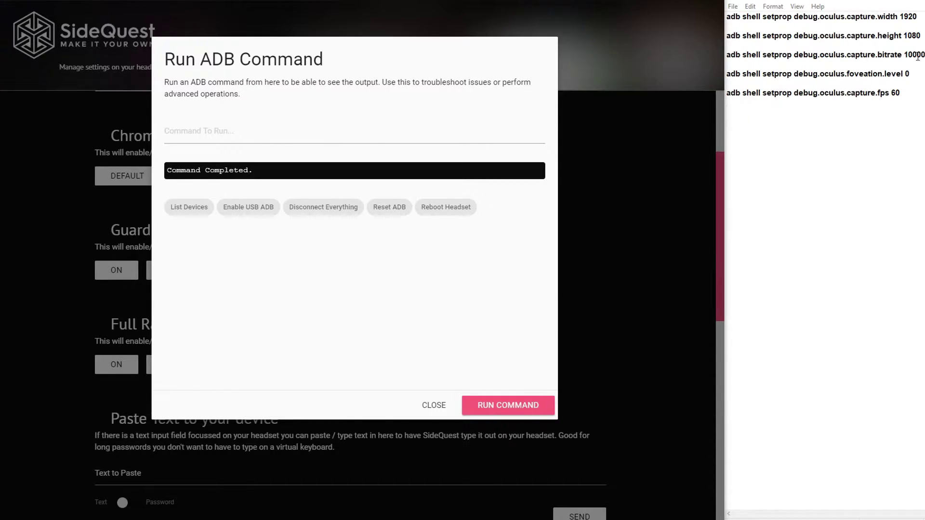
pyautogui.moveTo(918, 16); pyautogui.dragTo(713, 18)
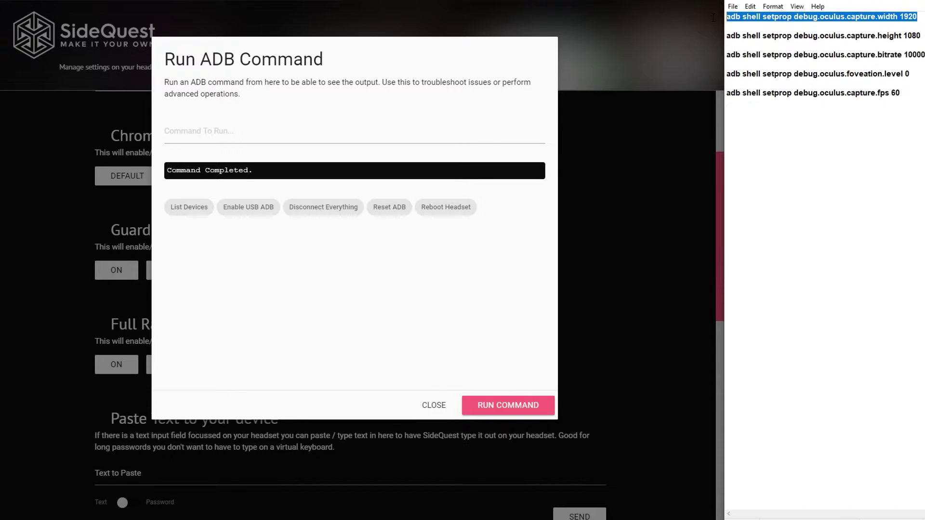
pyautogui.rightClick(742, 17)
pyautogui.click(769, 50)
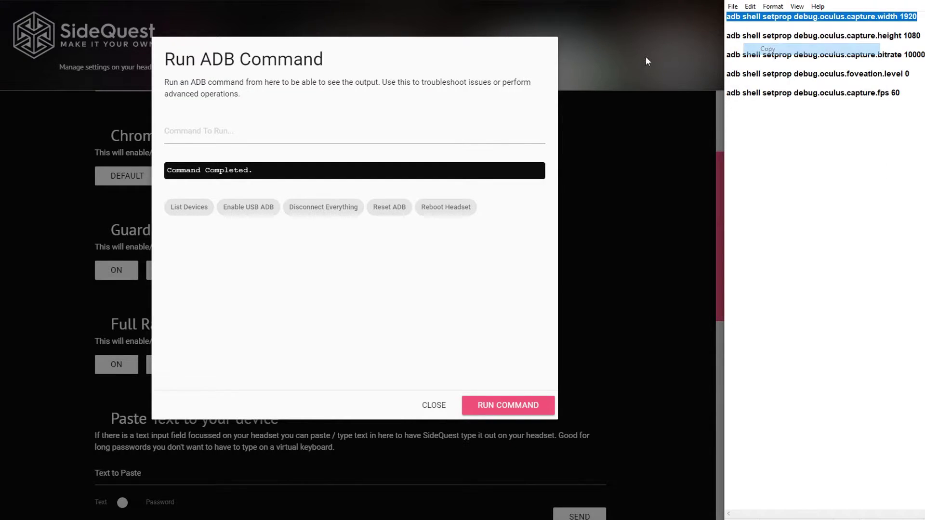
pyautogui.click(276, 134)
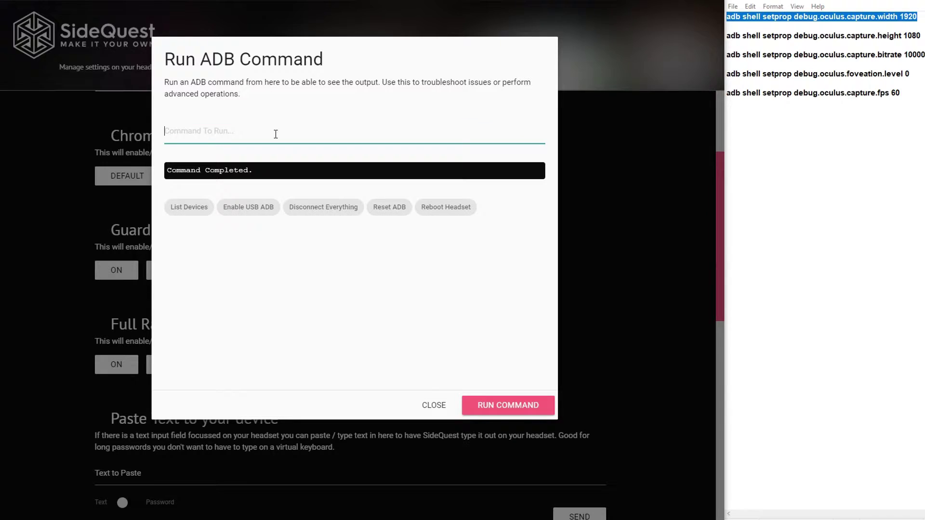
pyautogui.hotkey('ctrl', 'v')
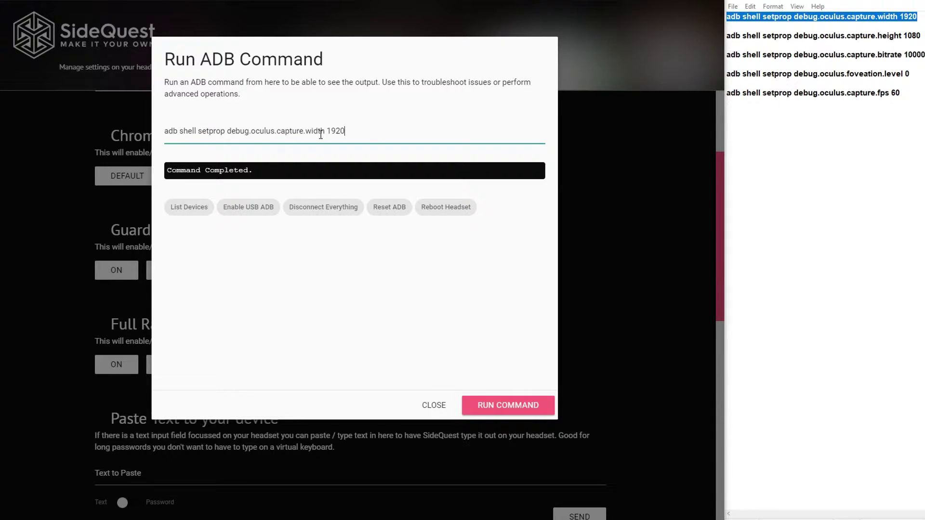
pyautogui.click(511, 409)
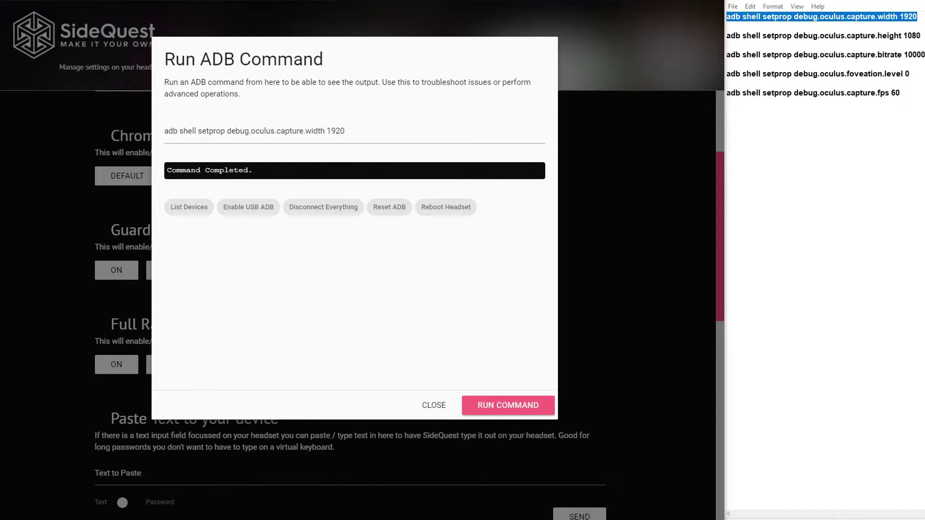
# Step: Replace the command with the capture height 1080 setprop line and run it
pyautogui.moveTo(921, 36); pyautogui.dragTo(729, 40)
pyautogui.rightClick(734, 33)
pyautogui.click(766, 73)
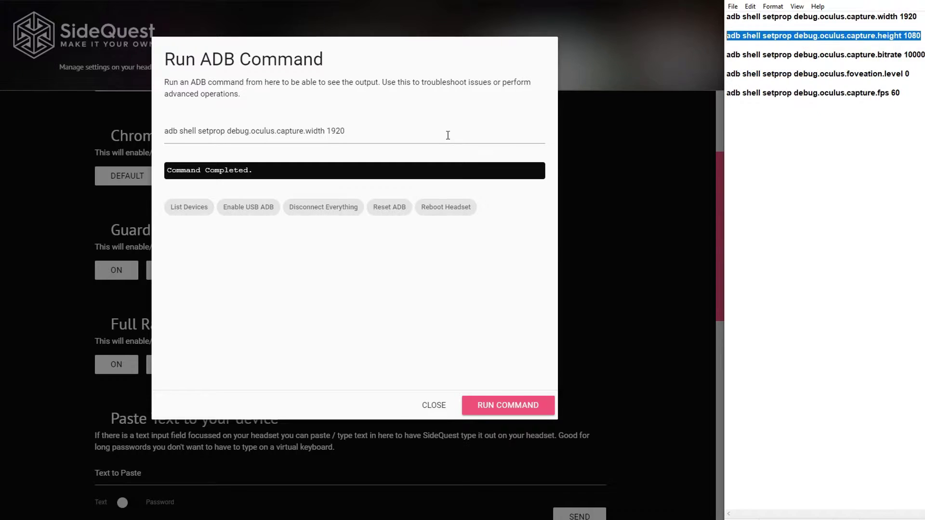
pyautogui.moveTo(448, 136); pyautogui.dragTo(145, 152)
pyautogui.hotkey('ctrl', 'v')
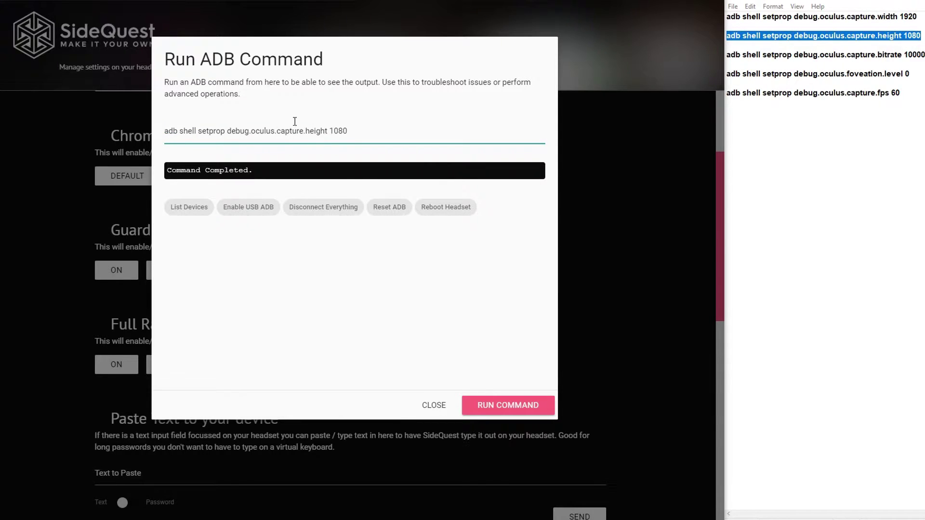
pyautogui.click(488, 407)
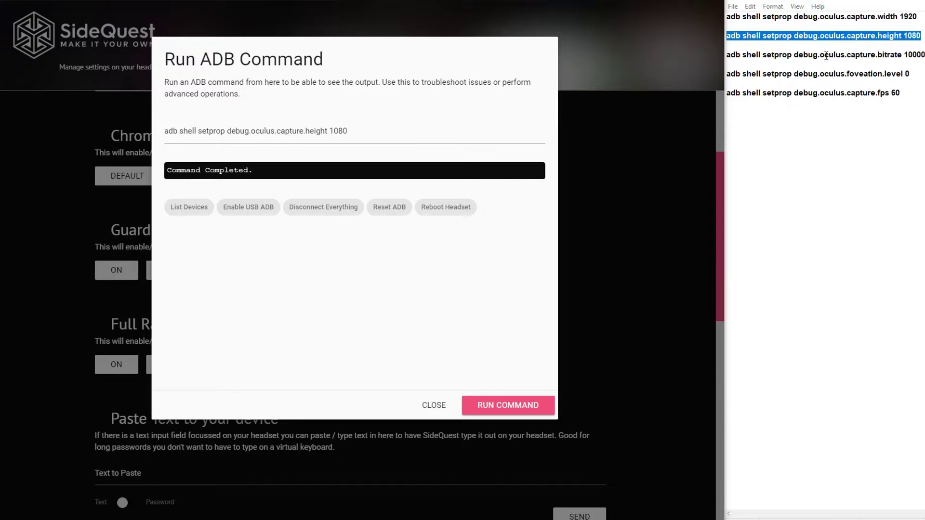
# Step: Run the capture bitrate 10000000 setprop command copied from the notes
pyautogui.click(913, 58)
pyautogui.moveTo(923, 54); pyautogui.dragTo(727, 55)
pyautogui.rightClick(734, 54)
pyautogui.click(761, 87)
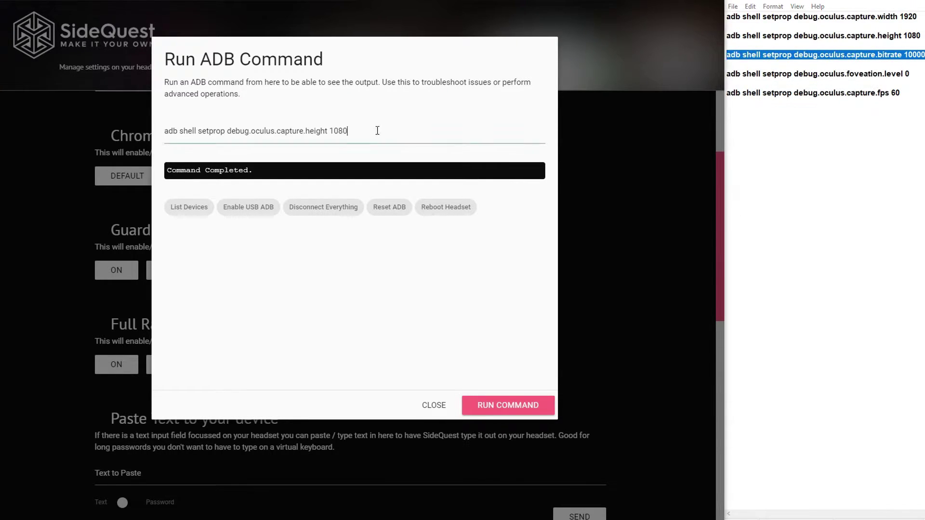
pyautogui.moveTo(376, 130); pyautogui.dragTo(165, 132)
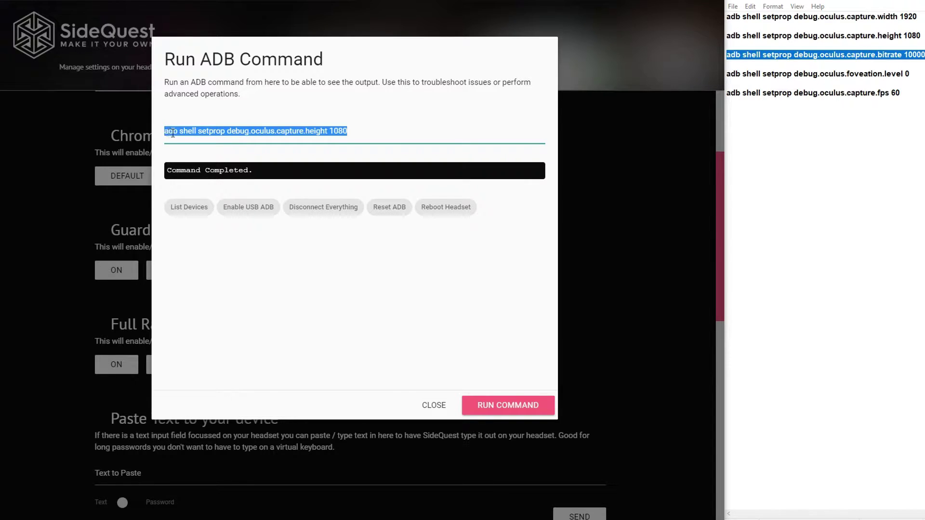
pyautogui.hotkey('ctrl', 'v')
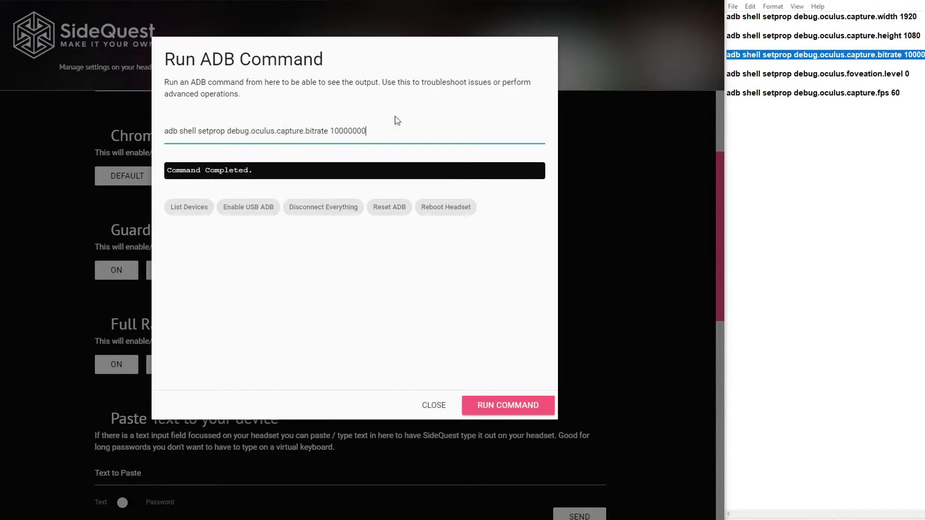
pyautogui.click(510, 400)
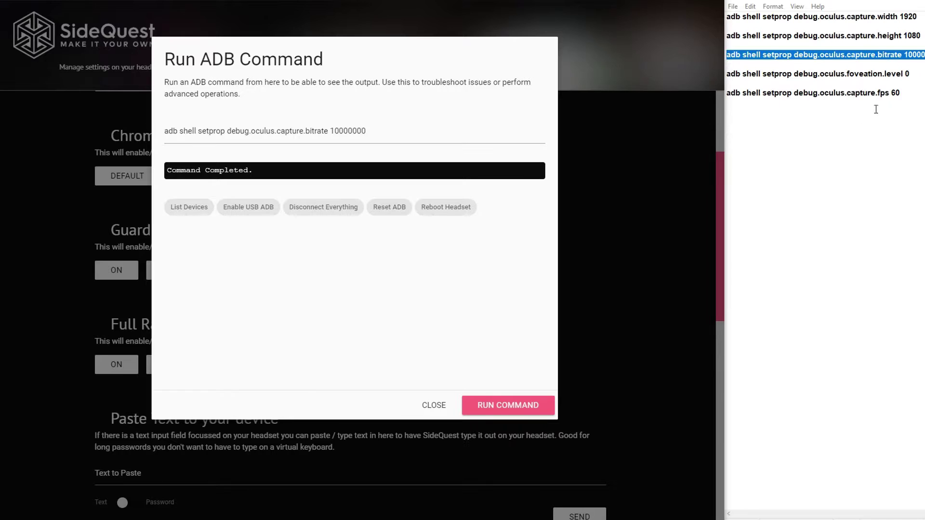
# Step: Run the foveation level 0 setprop command, then close the ADB command window
pyautogui.click(791, 80)
pyautogui.hotkey('shift', 'Up')
pyautogui.rightClick(743, 72)
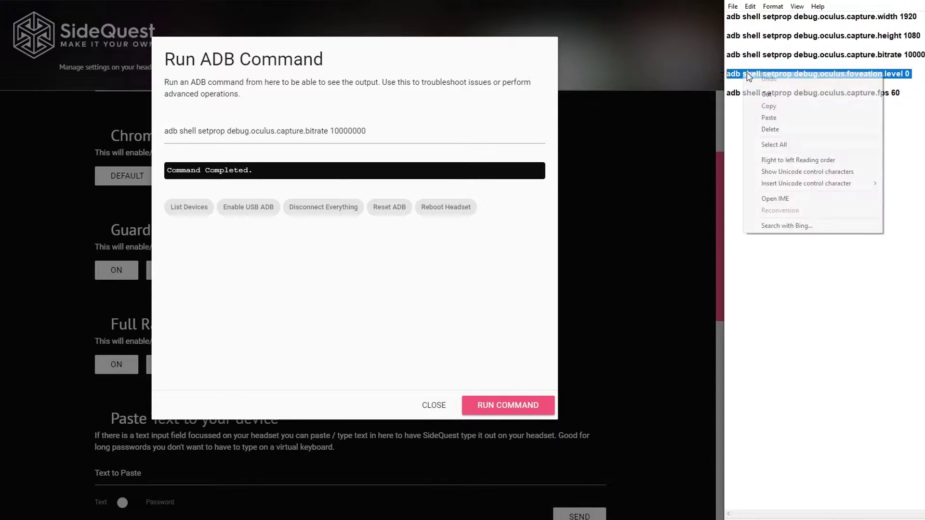
pyautogui.click(777, 110)
pyautogui.moveTo(423, 134); pyautogui.dragTo(96, 132)
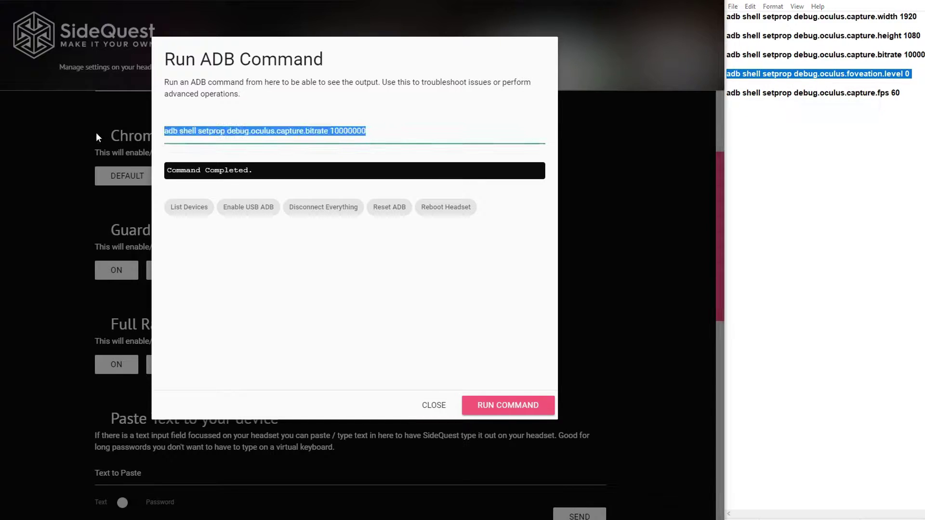
pyautogui.hotkey('ctrl', 'v')
pyautogui.click(487, 407)
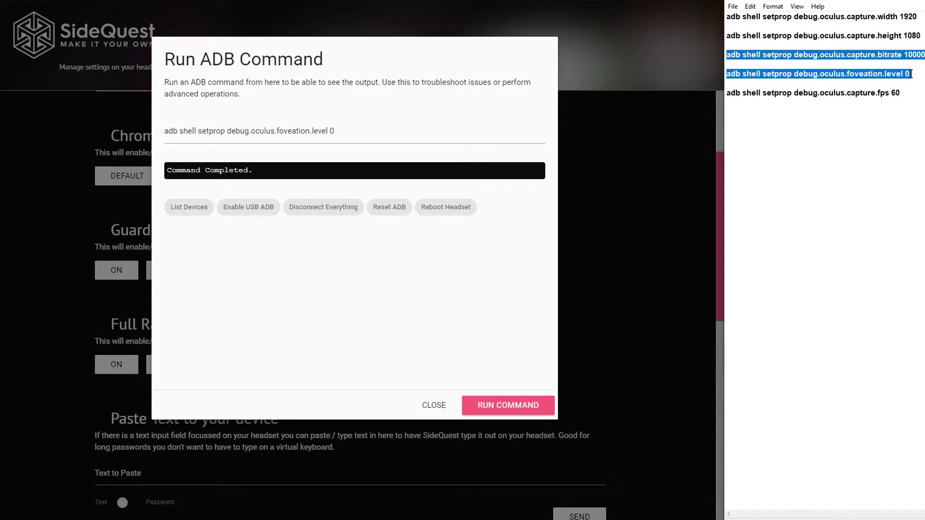
pyautogui.click(663, 114)
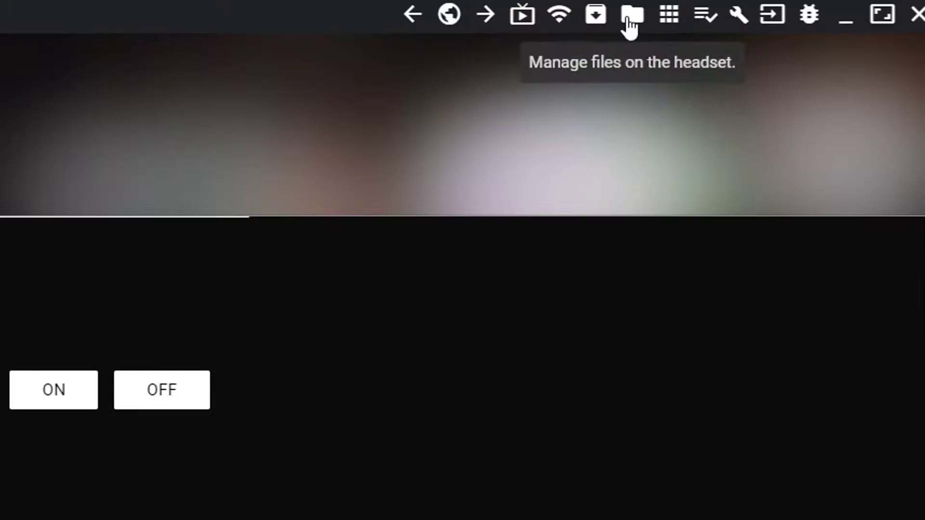
# Step: Save the last VideoShots recording, projectshooter-20220113-141229.mp4, from the headset to D:\desktop
pyautogui.click(630, 22)
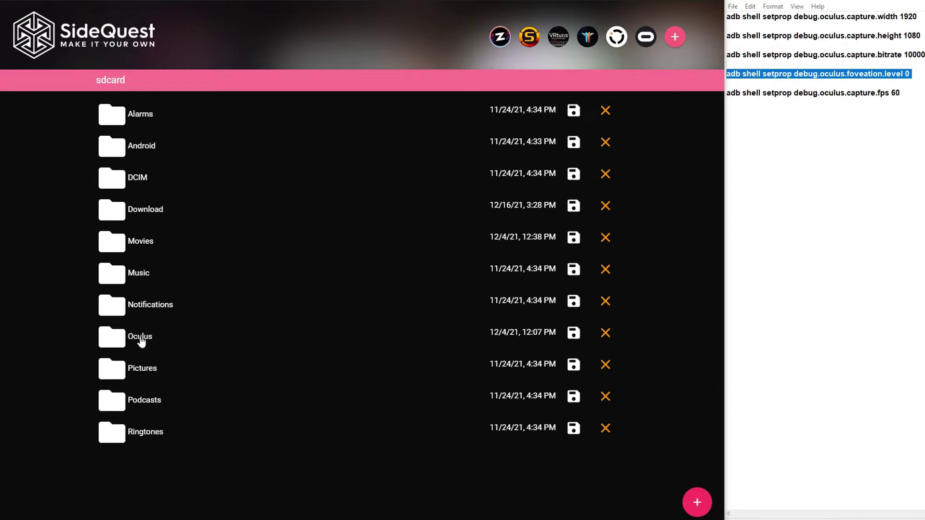
pyautogui.click(140, 337)
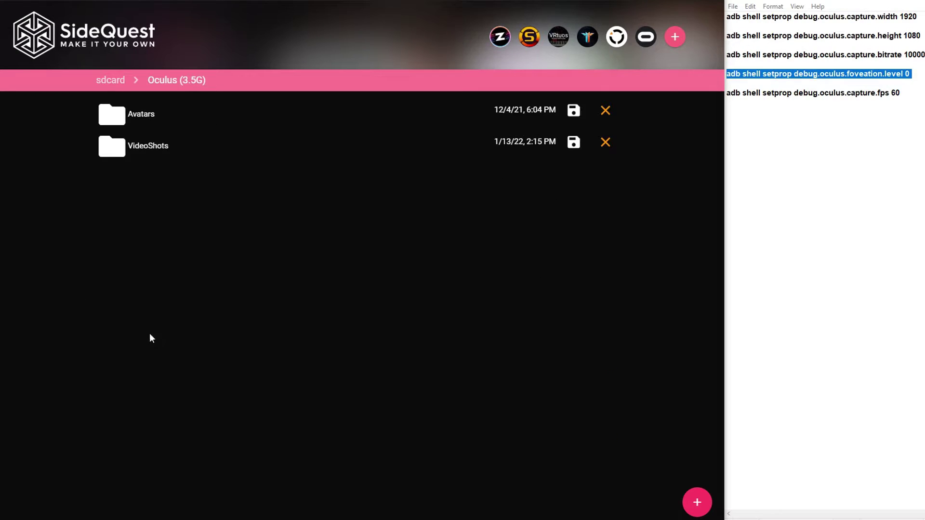
pyautogui.click(157, 150)
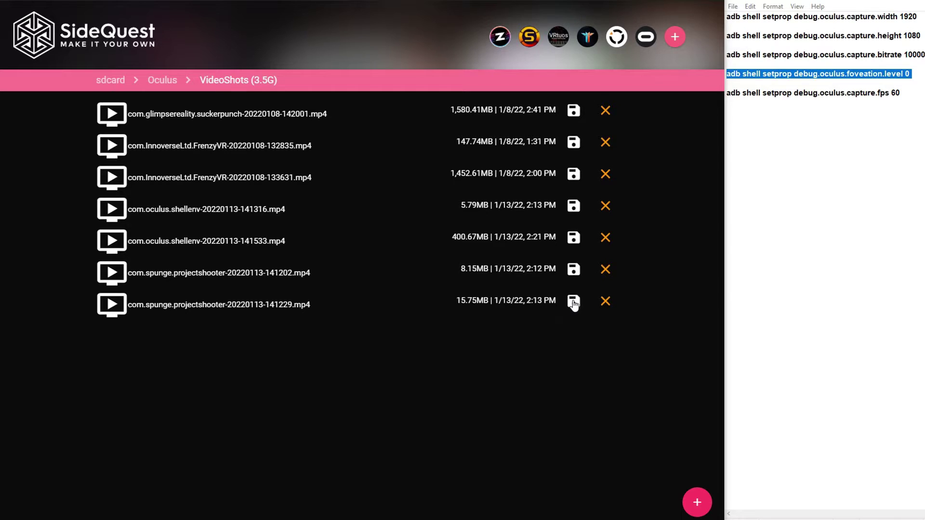
pyautogui.click(574, 302)
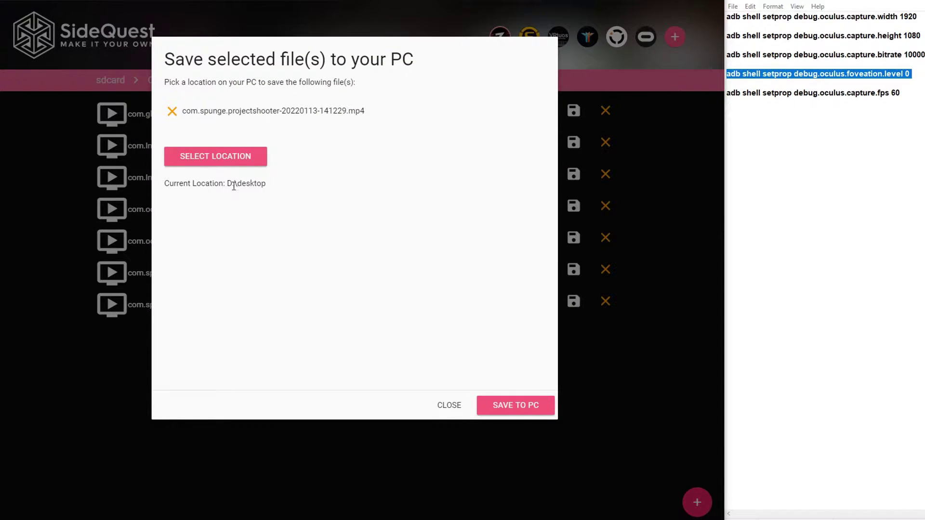
pyautogui.click(500, 405)
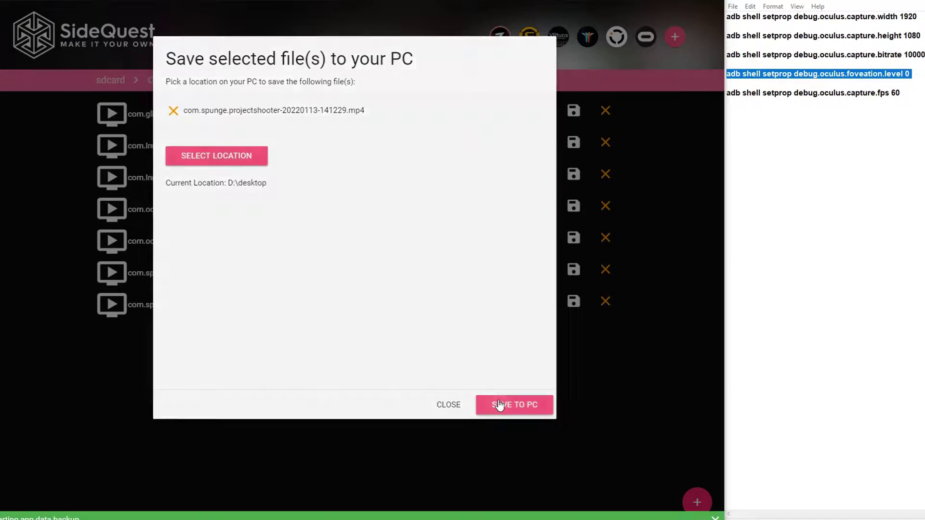